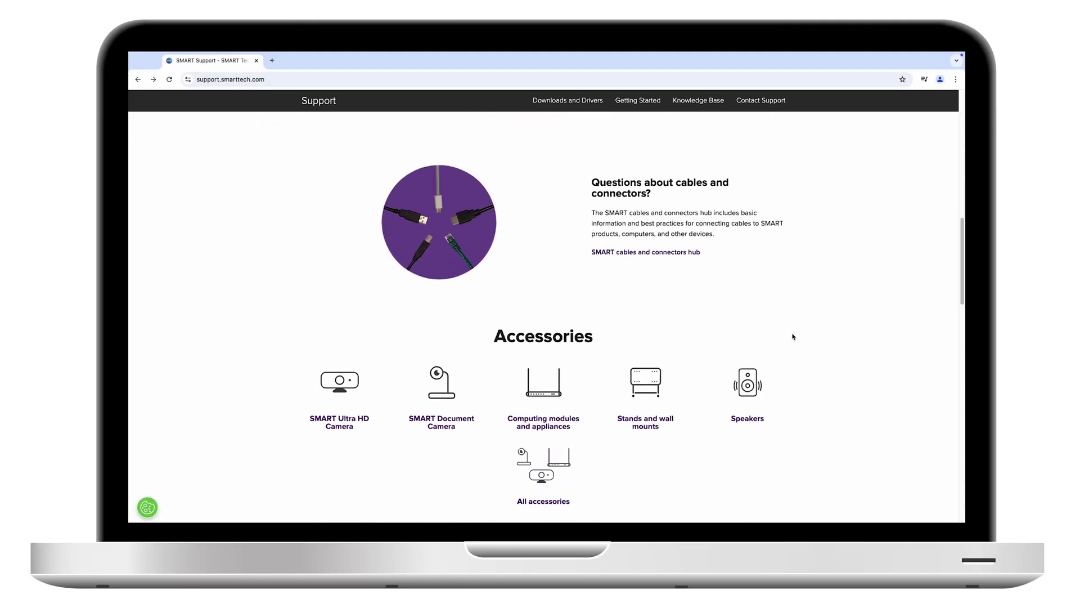
# Step: Open the Accessories > Stands and wall mounts page on support.smarttech.com
pyautogui.click(653, 395)
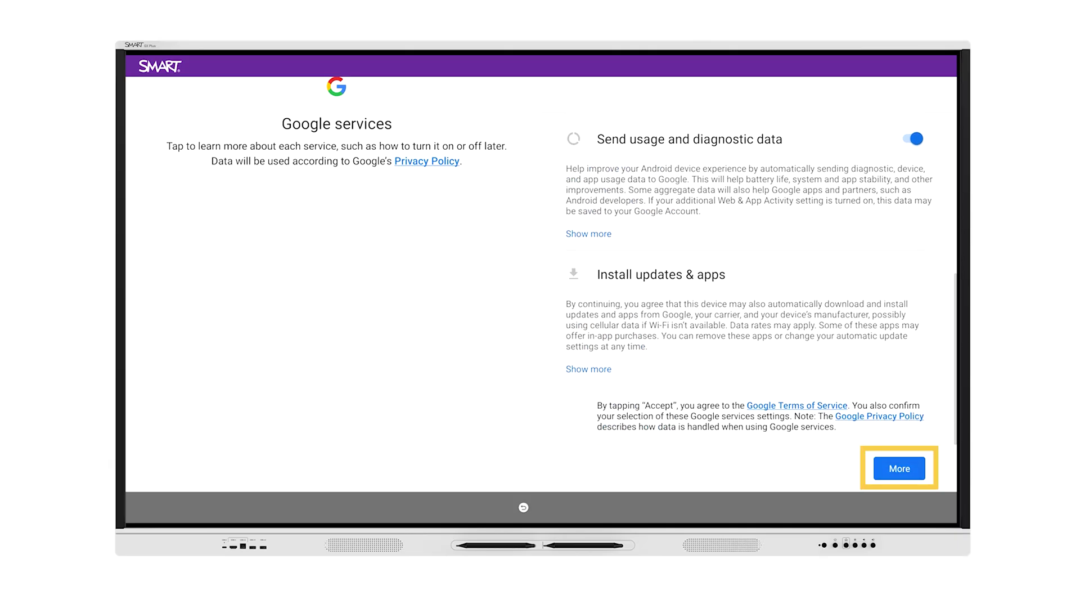
# Step: Reveal the rest of the Google services page and accept its settings
pyautogui.click(899, 468)
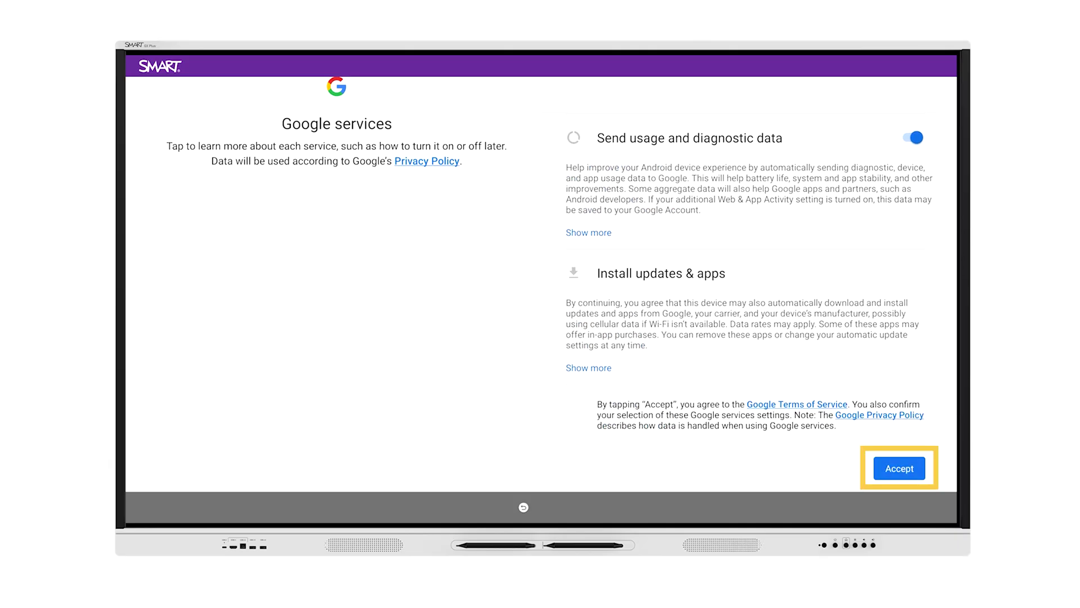
pyautogui.click(898, 468)
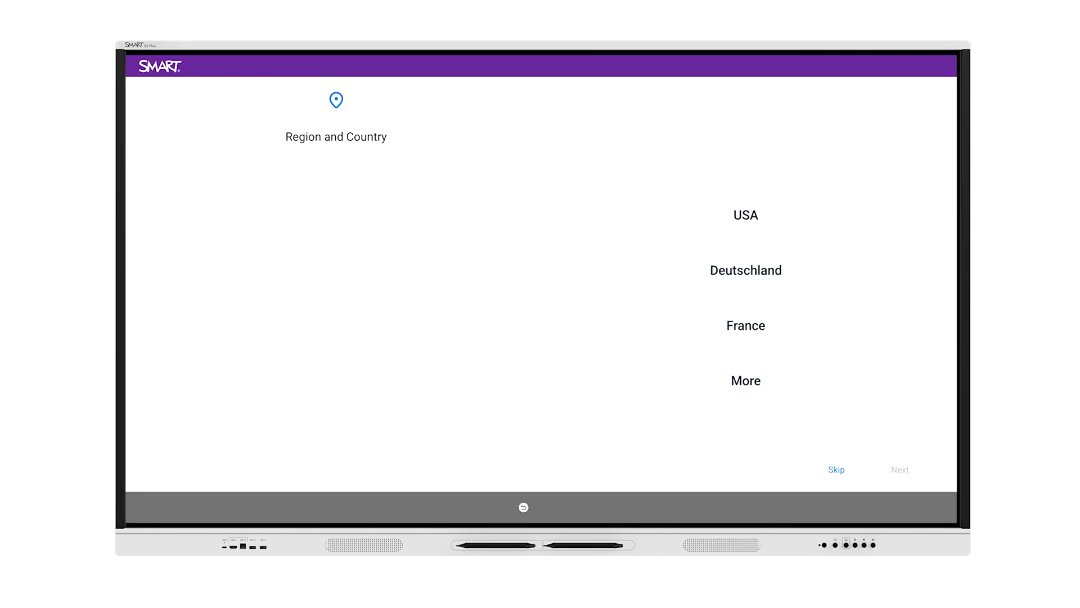
# Step: Select Canada as the display's region and country
pyautogui.click(746, 380)
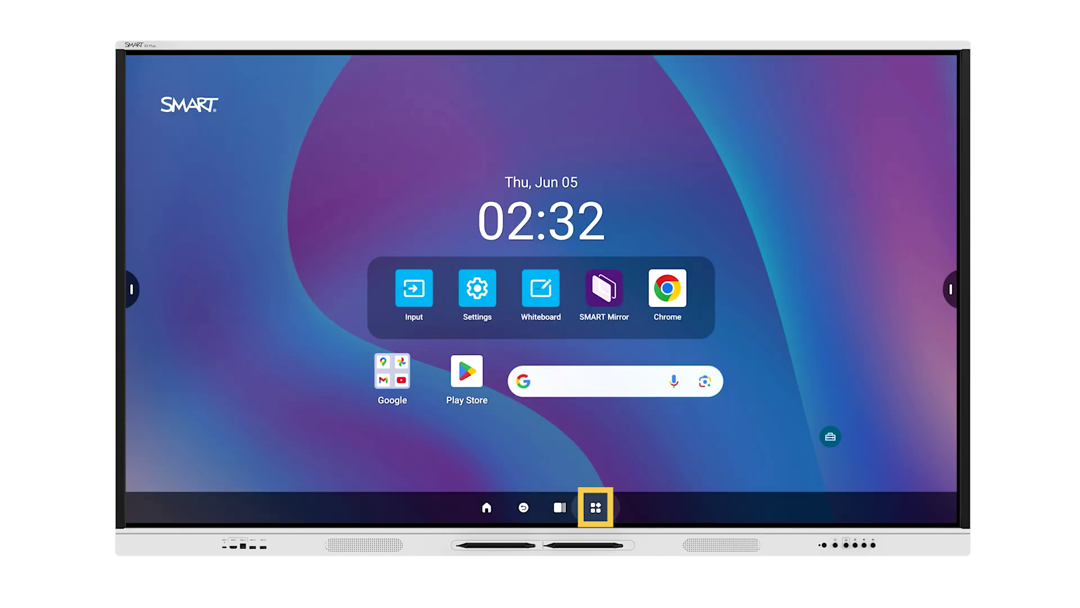
# Step: Launch SMART Remote Management from the app list and accept its terms and conditions
pyautogui.click(595, 507)
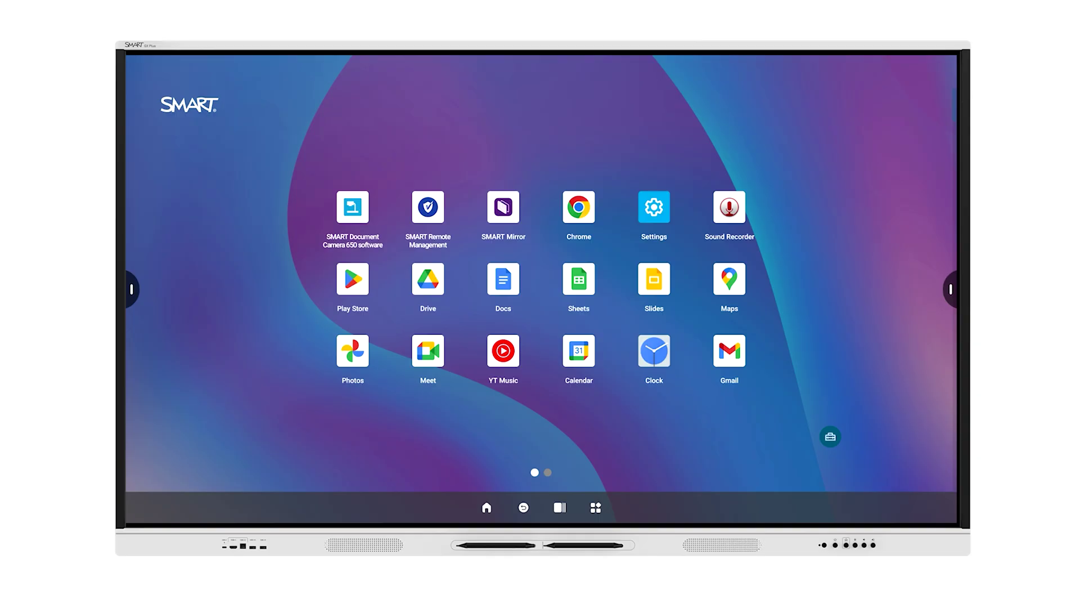
pyautogui.click(427, 206)
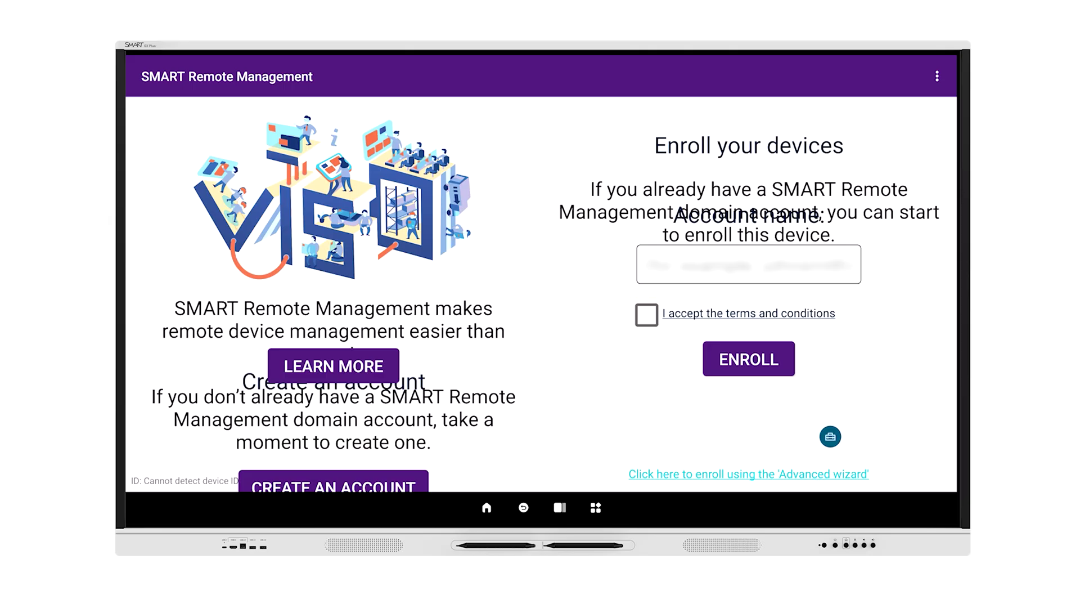
pyautogui.click(646, 314)
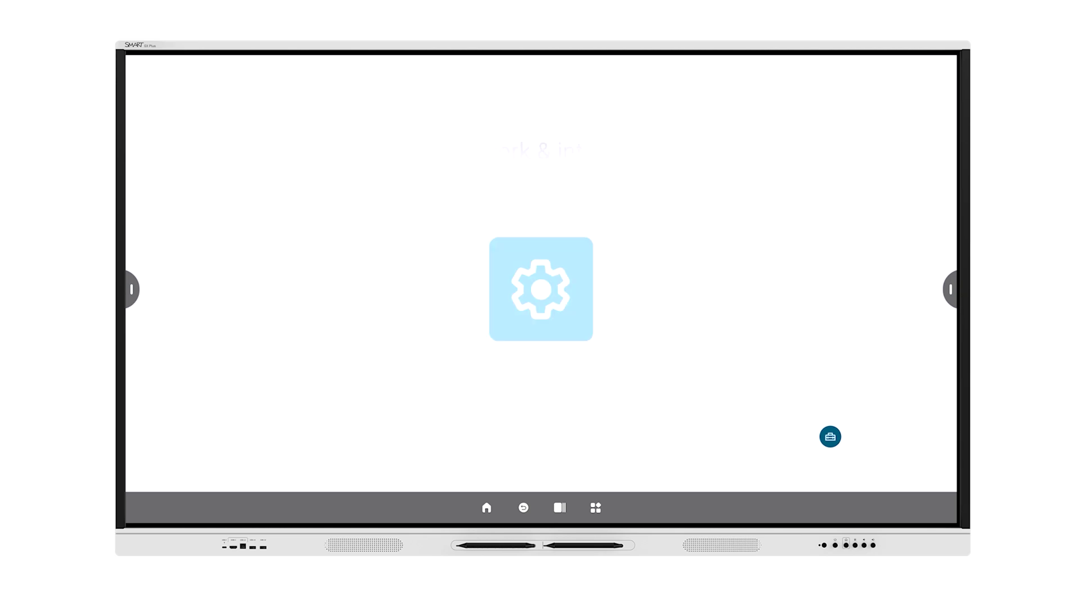
# Step: Run a check under System > System update, confirming Android 14 is current
pyautogui.scroll(-10, 275, 292)
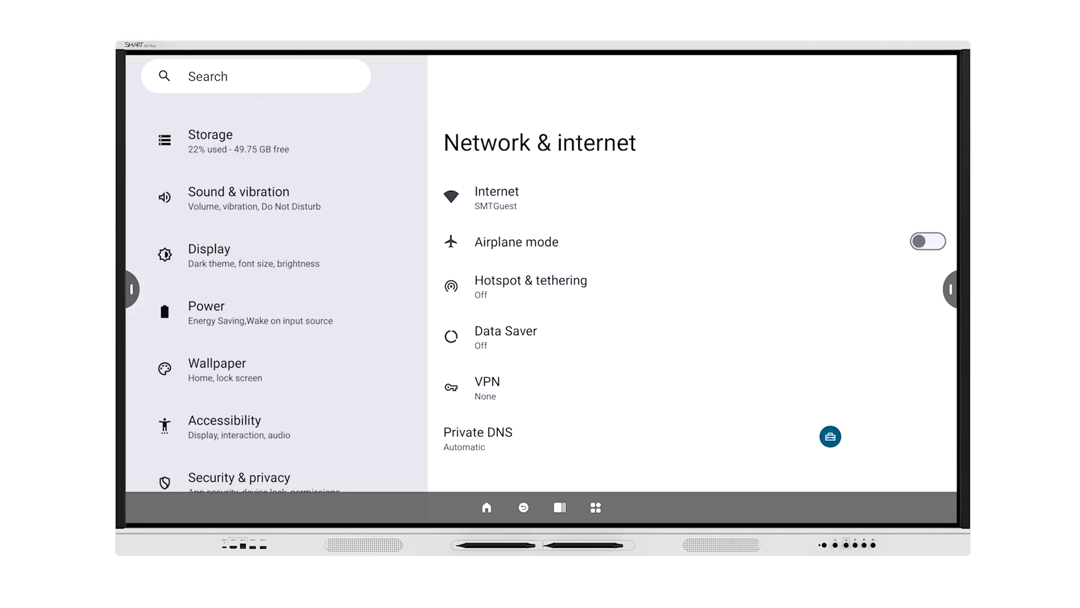
pyautogui.scroll(-5, 248, 293)
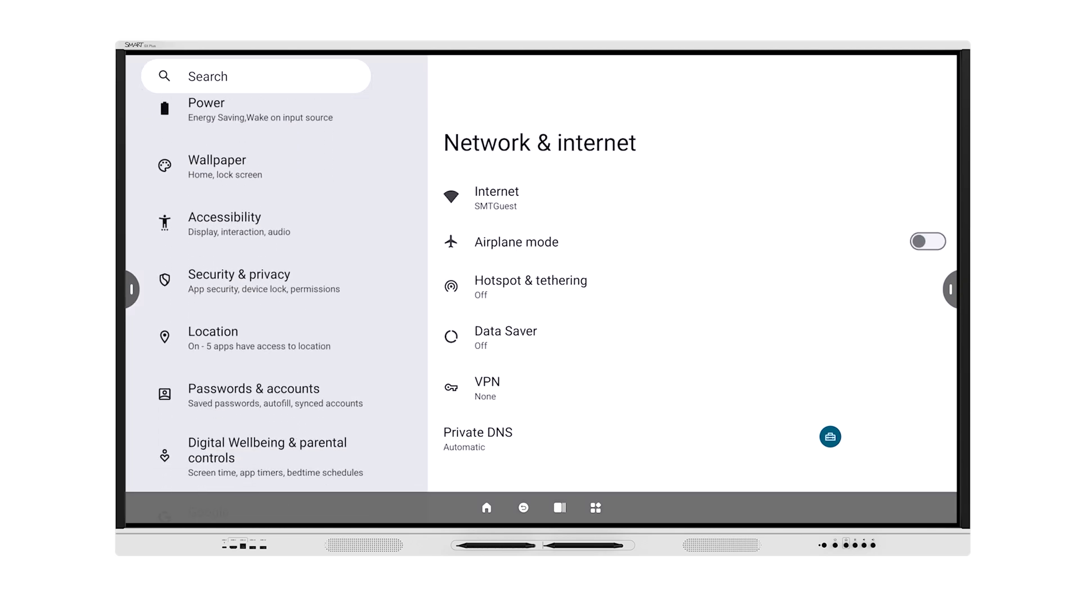
pyautogui.scroll(-2, 248, 292)
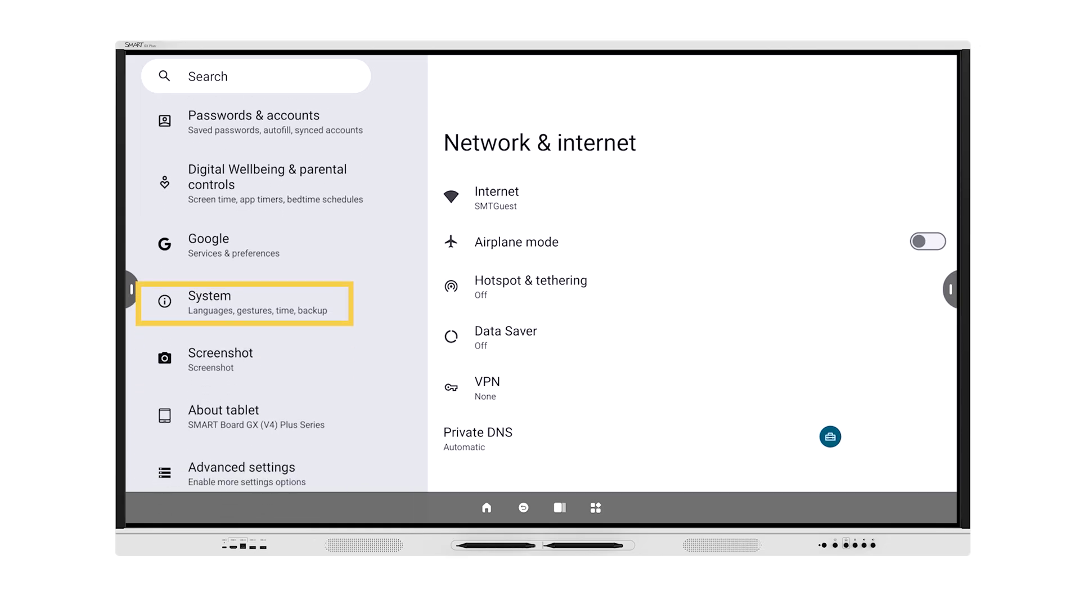
pyautogui.click(275, 299)
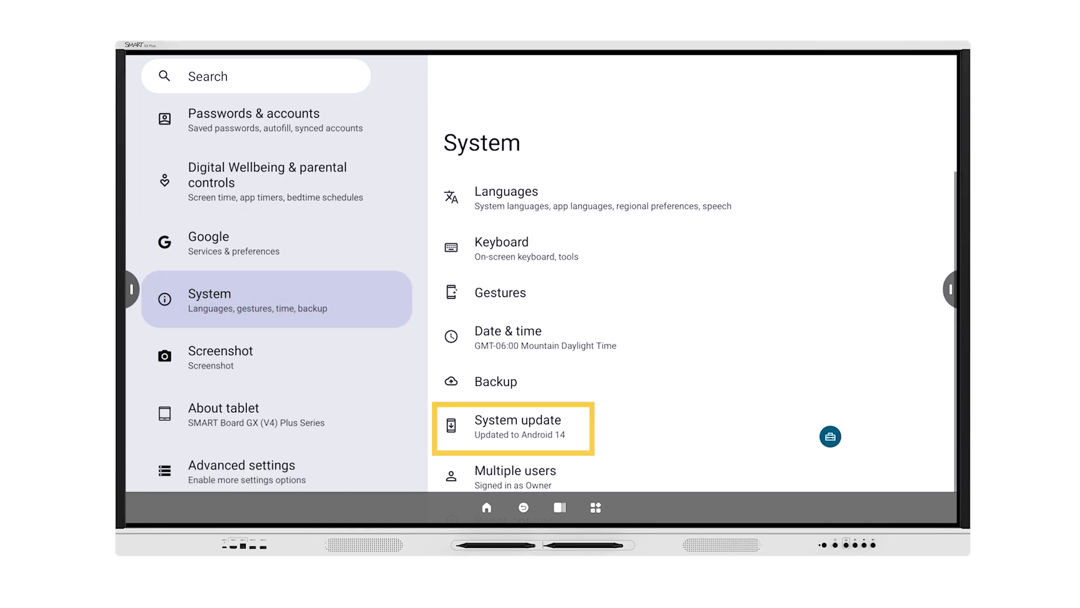
pyautogui.click(518, 426)
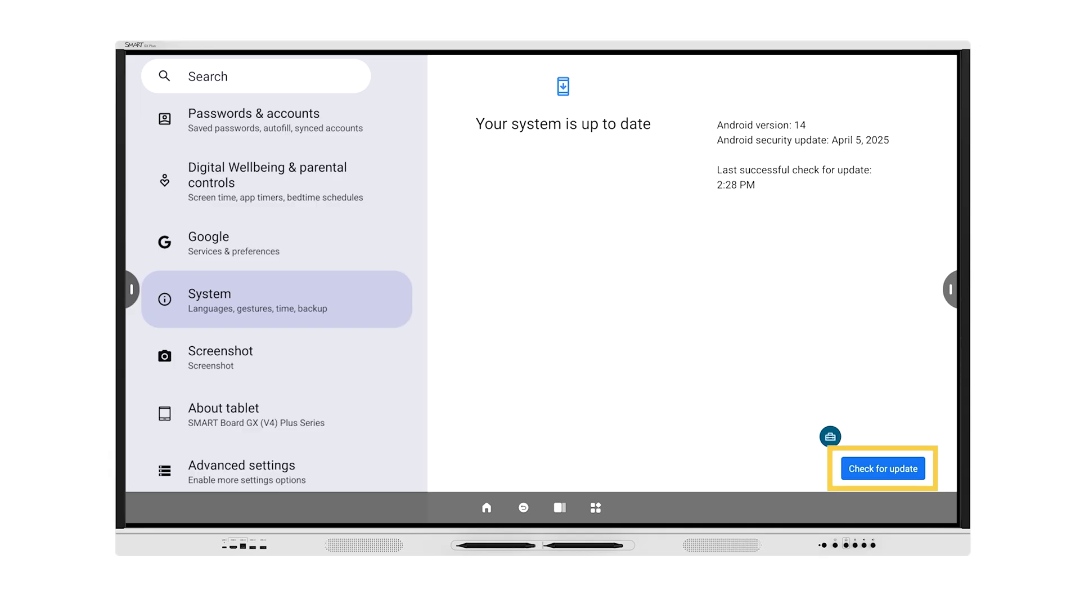
pyautogui.click(883, 468)
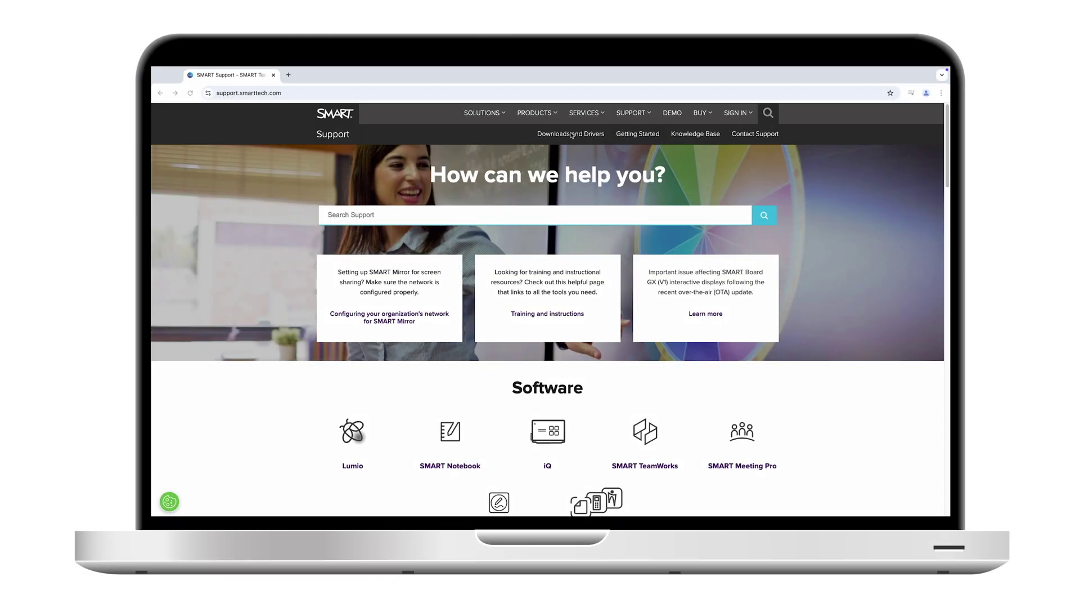
# Step: View the Windows download of SMART Product Drivers 12.24 and Ink 5.17 (345 MB EXE), then return to Downloads and drivers
pyautogui.click(572, 135)
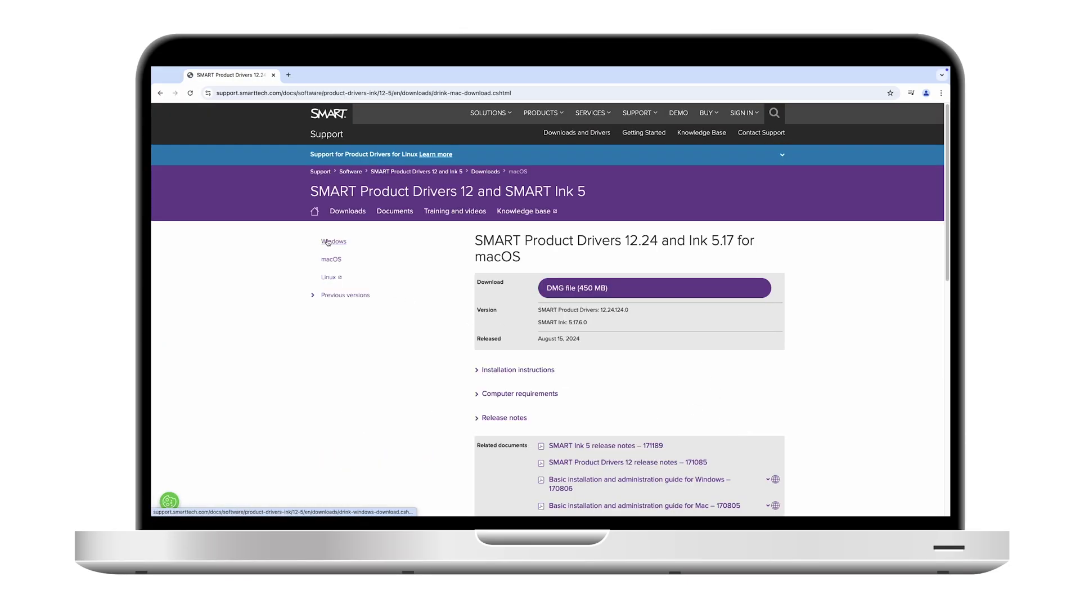
pyautogui.click(328, 242)
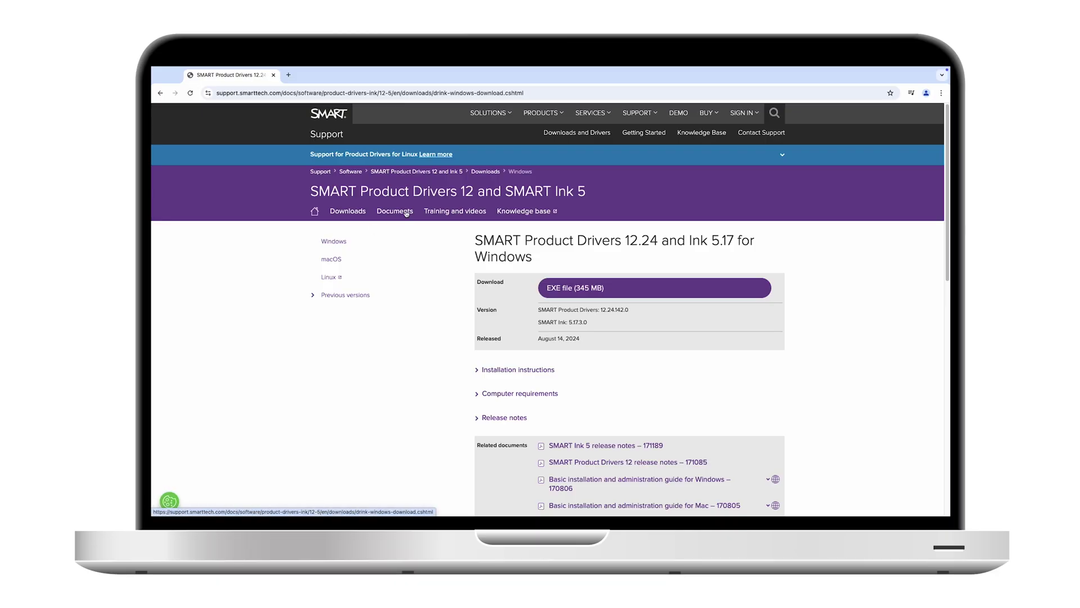
pyautogui.click(567, 135)
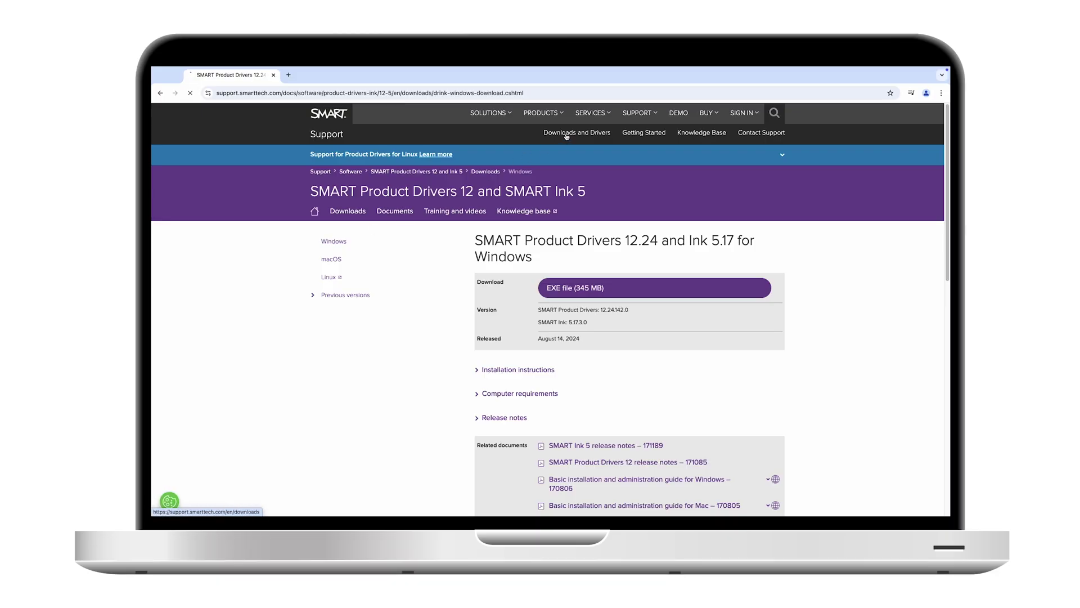